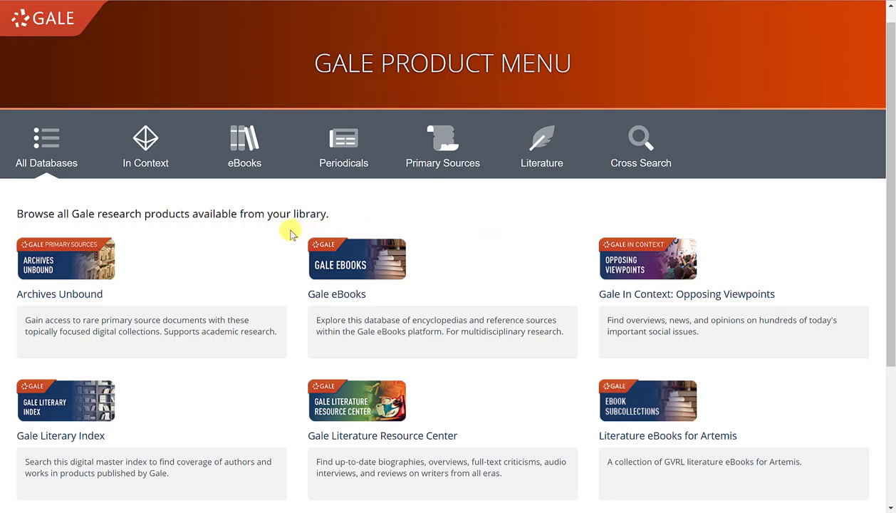
# Step: Scroll the Gale Product Menu's resource list to find the Gale Literary Index
pyautogui.scroll(-1, 290, 233)
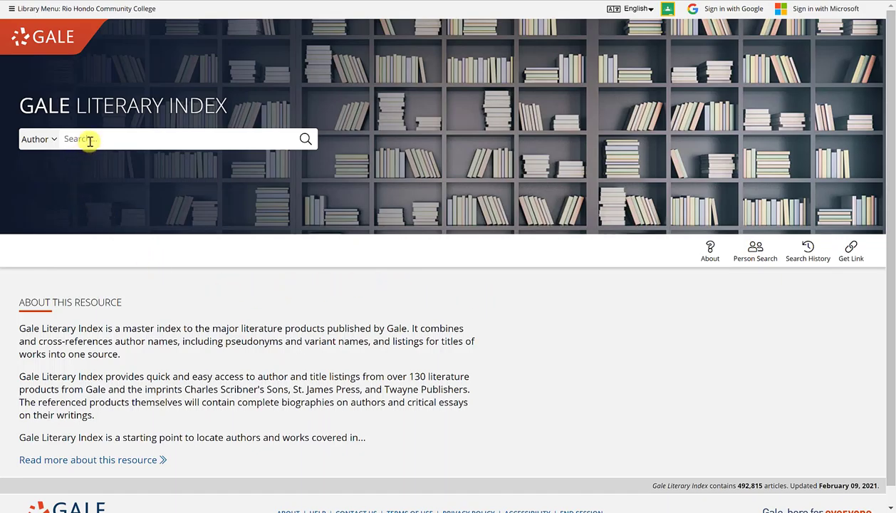
# Step: Set the search type to Author and enter 'William Faulkn' in the search box
pyautogui.click(53, 143)
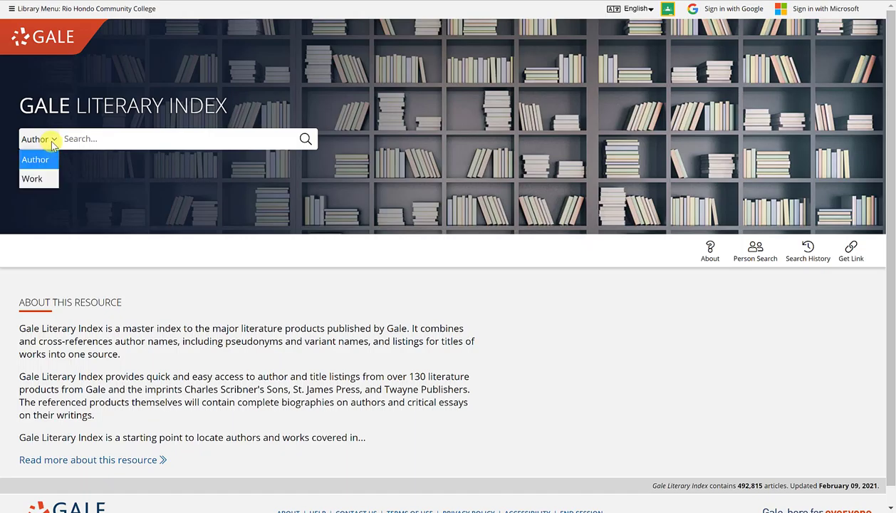
pyautogui.click(41, 180)
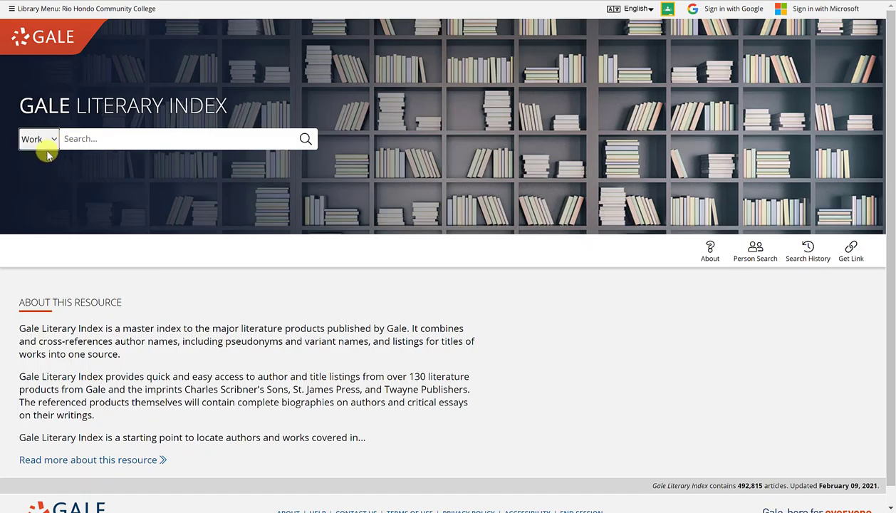
pyautogui.click(49, 139)
pyautogui.click(47, 159)
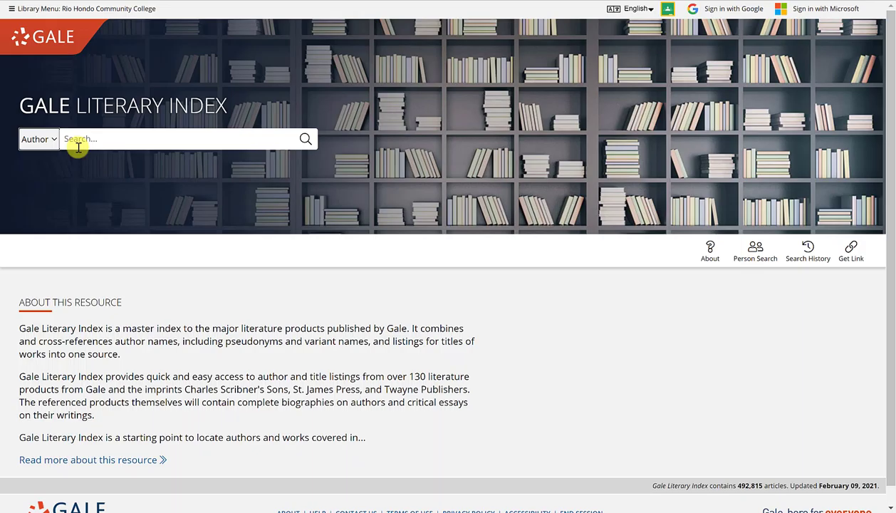
pyautogui.click(99, 139)
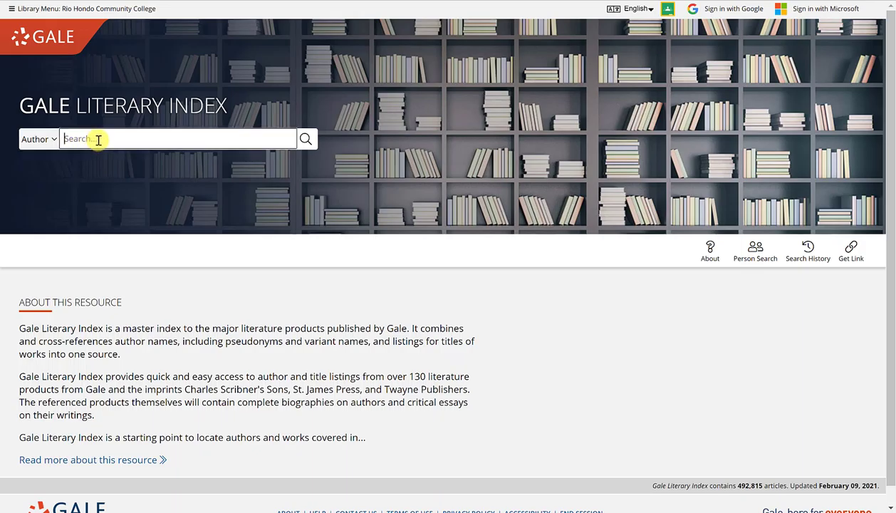
pyautogui.write('William')
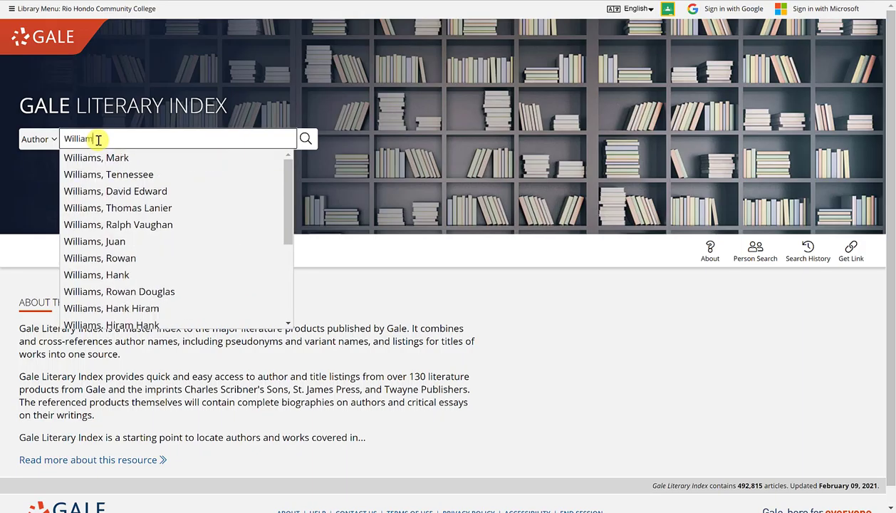
pyautogui.write(' Faulkne')
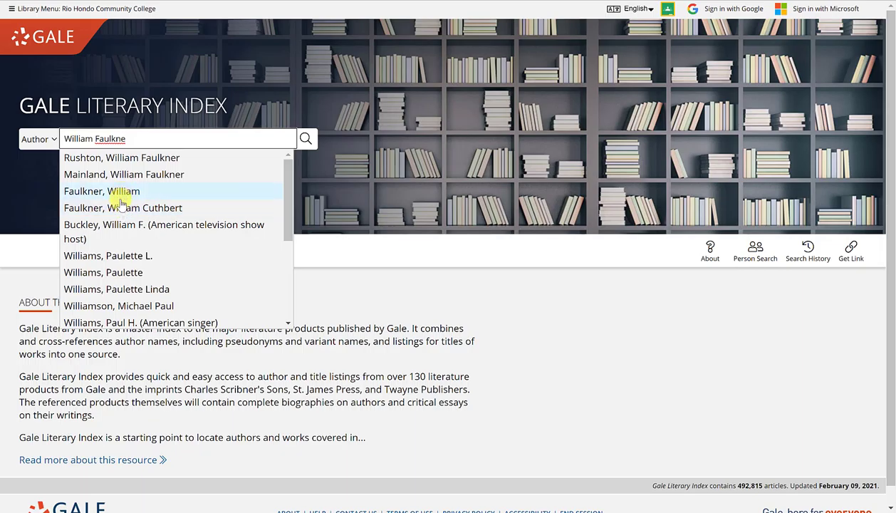
# Step: Search for the suggested 'Faulkner, William' and open his author page
pyautogui.click(117, 192)
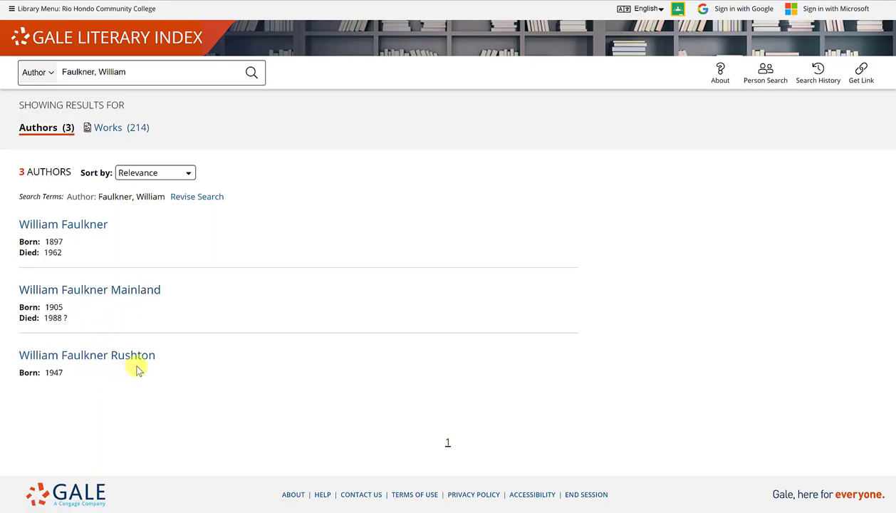
pyautogui.click(89, 225)
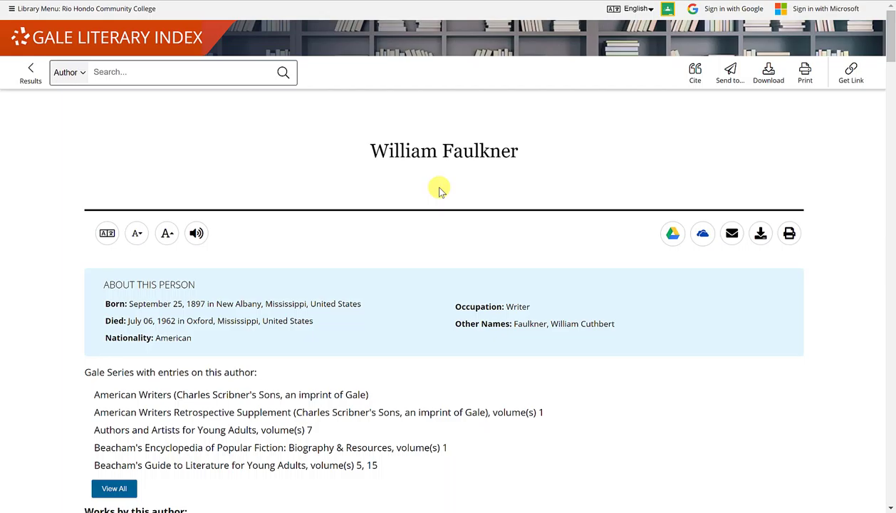
# Step: Review Faulkner's page: occupation Writer, alternate name, Gale series entries and works section
pyautogui.scroll(-1, 439, 190)
pyautogui.scroll(-1, 439, 191)
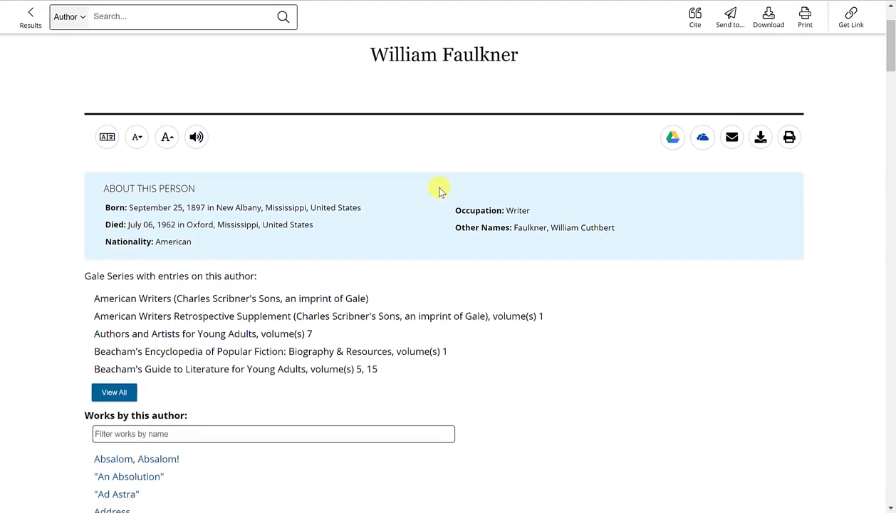
pyautogui.scroll(1, 440, 190)
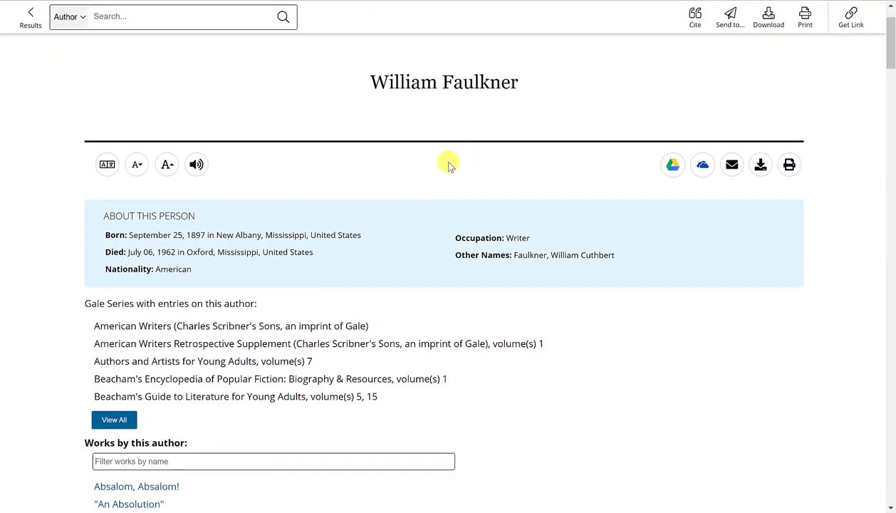
pyautogui.scroll(-3, 433, 165)
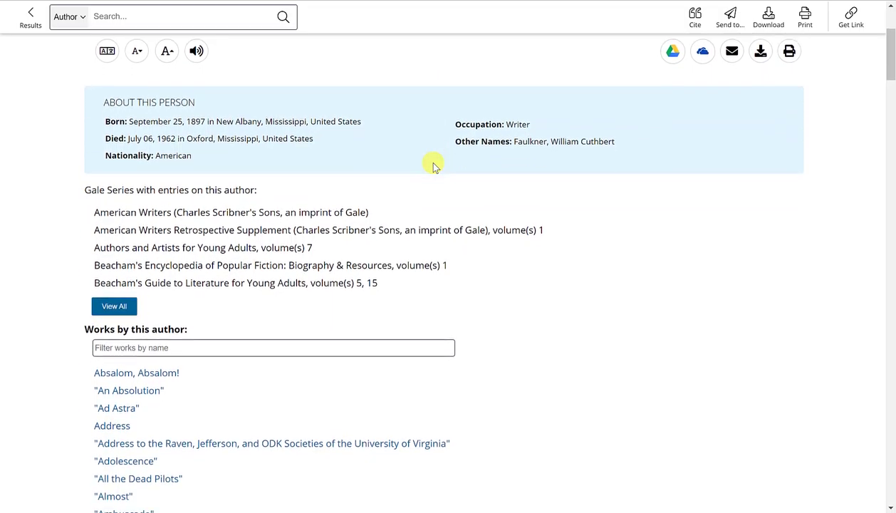
pyautogui.scroll(3, 433, 165)
pyautogui.scroll(1, 434, 164)
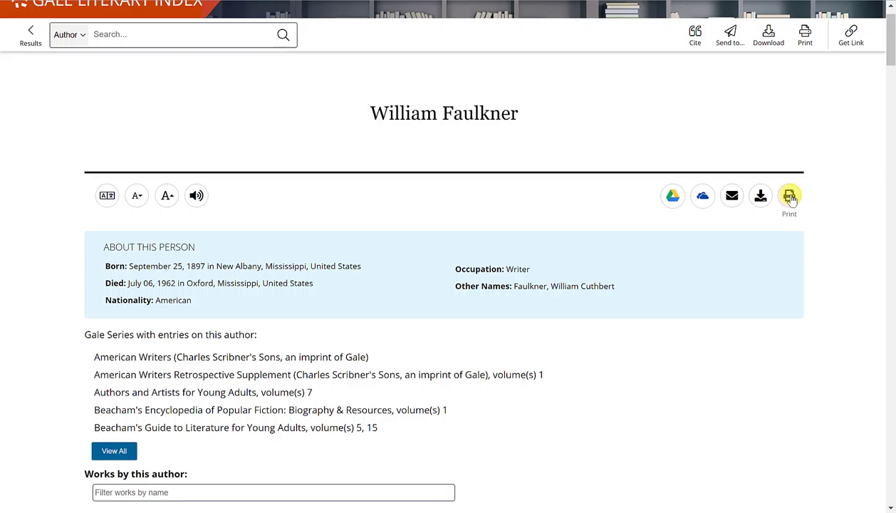
pyautogui.scroll(1, 696, 114)
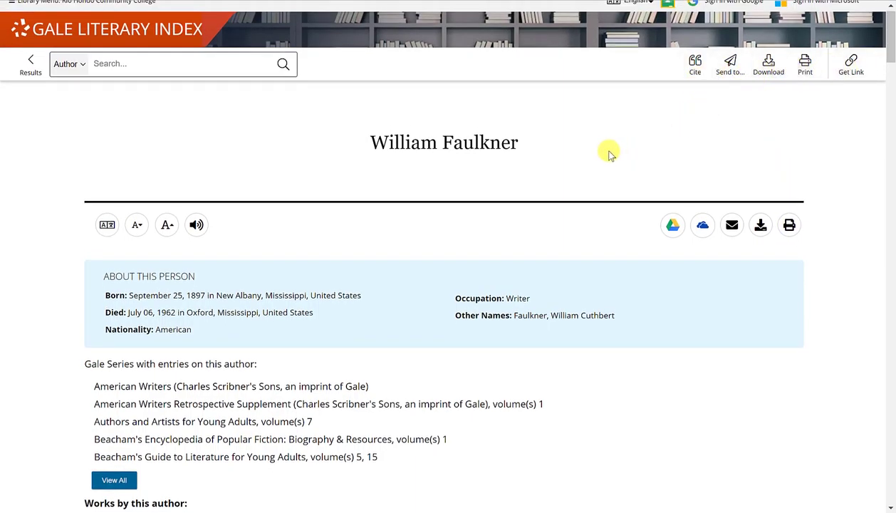
pyautogui.click(696, 68)
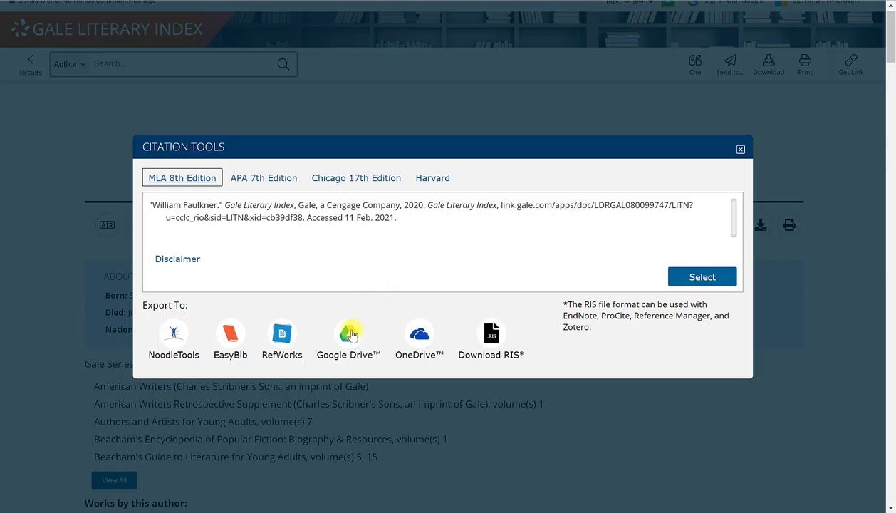
# Step: Close the citation options and move down into Faulkner's 'Works by this author' list
pyautogui.click(739, 150)
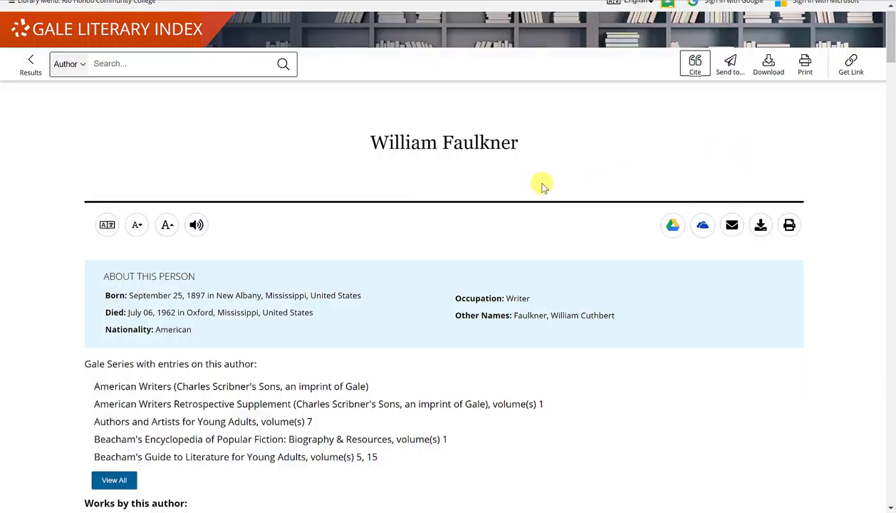
pyautogui.scroll(-1, 539, 187)
pyautogui.scroll(-3, 539, 188)
pyautogui.scroll(-3, 411, 214)
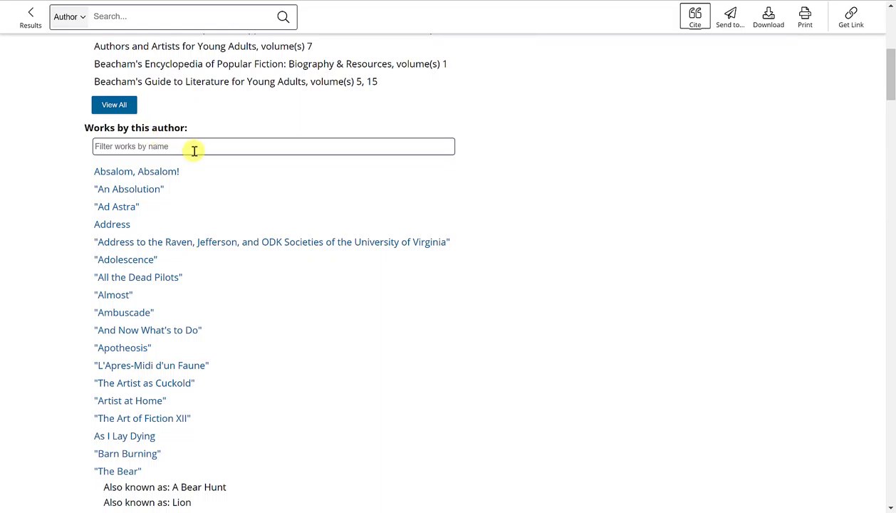
pyautogui.scroll(-1, 192, 173)
pyautogui.scroll(-1, 192, 174)
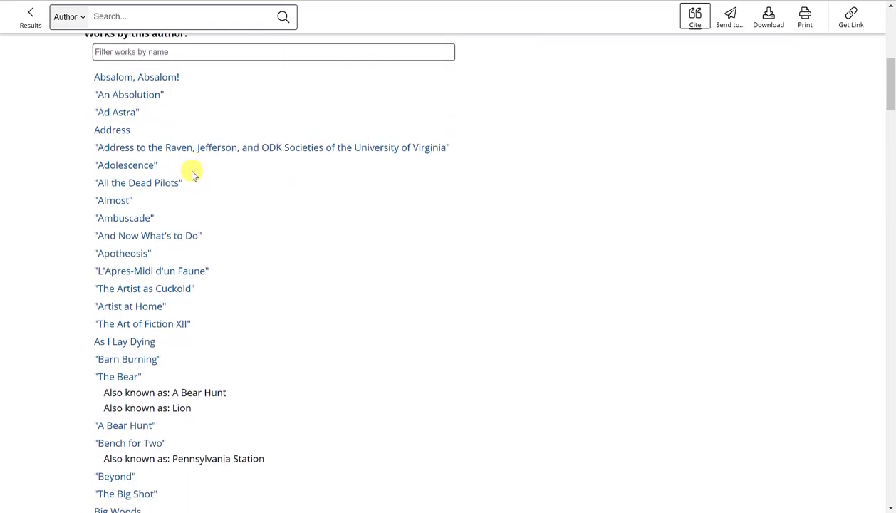
pyautogui.scroll(-1, 193, 173)
pyautogui.scroll(-2, 192, 173)
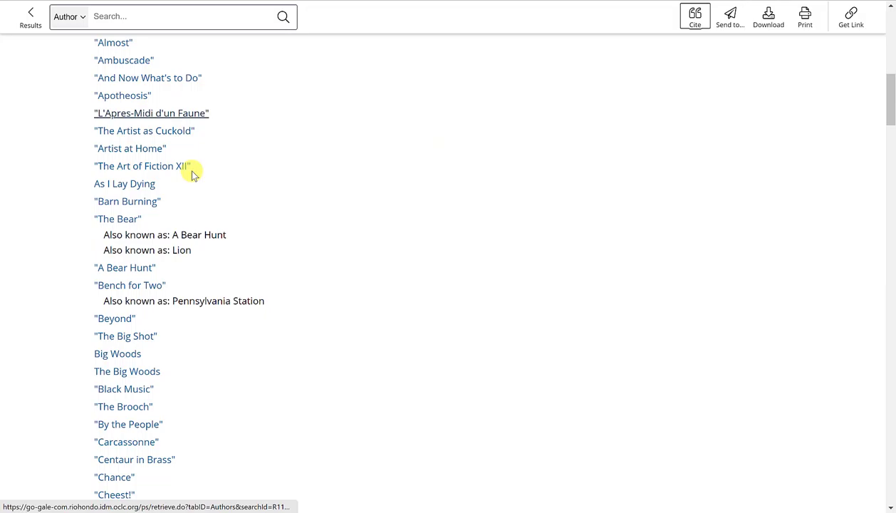
pyautogui.scroll(4, 310, 183)
pyautogui.scroll(6, 311, 183)
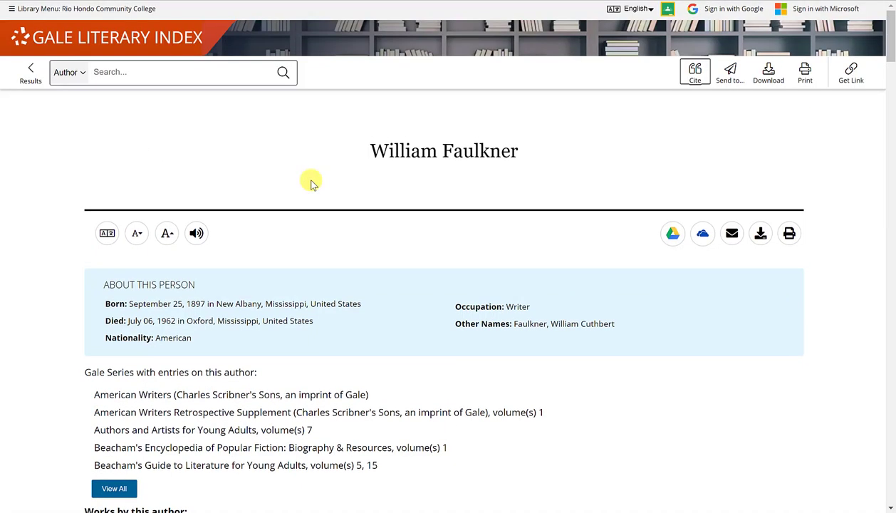
# Step: Scroll to the last titles of the alphabetical works list and the Source Citation panel
pyautogui.scroll(-1, 394, 227)
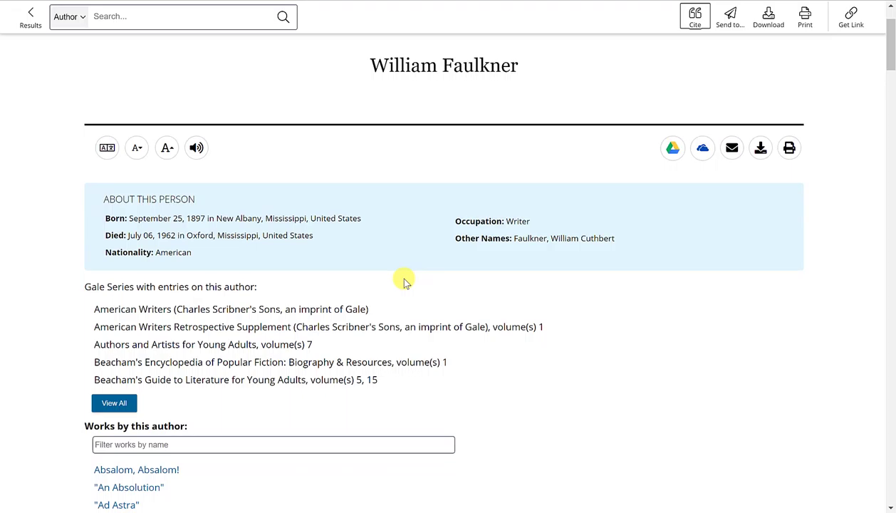
pyautogui.scroll(-1, 404, 281)
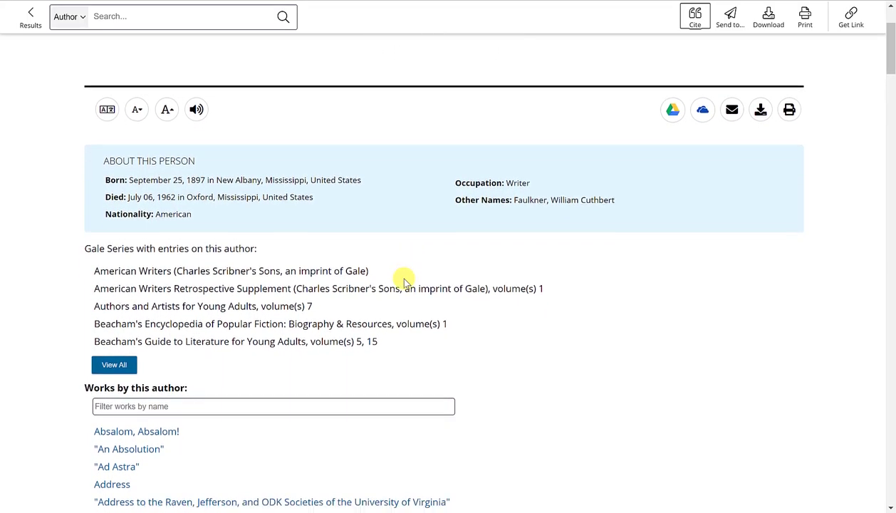
pyautogui.scroll(-3, 382, 253)
pyautogui.scroll(-2, 382, 254)
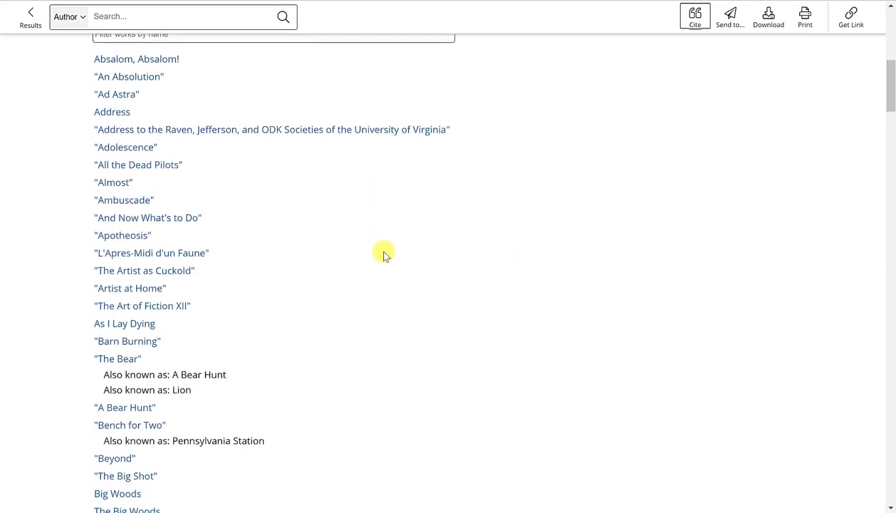
pyautogui.scroll(-3, 383, 254)
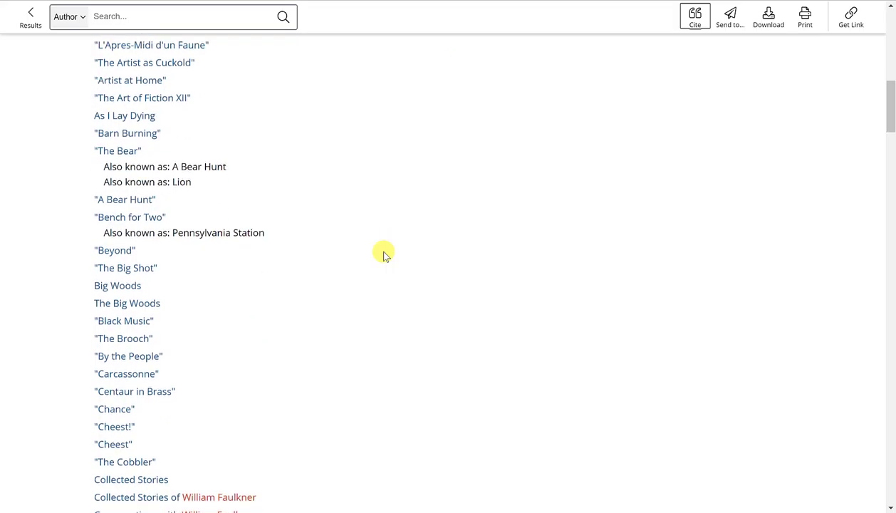
pyautogui.scroll(-1, 383, 254)
pyautogui.scroll(-1, 314, 261)
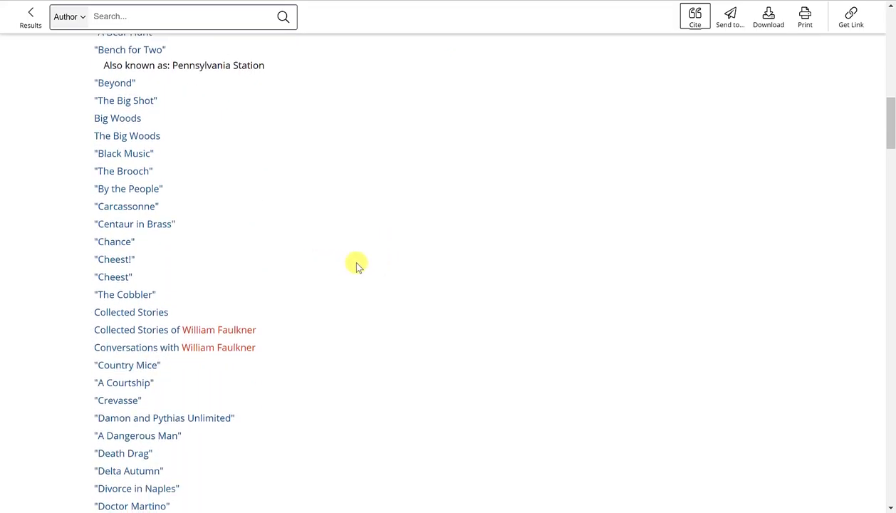
pyautogui.scroll(-1, 358, 263)
pyautogui.scroll(-3, 358, 265)
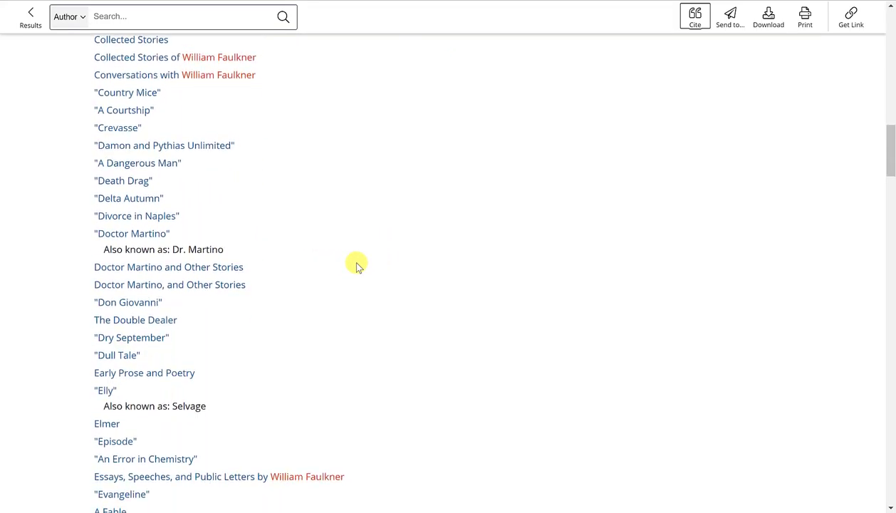
pyautogui.scroll(-2, 358, 265)
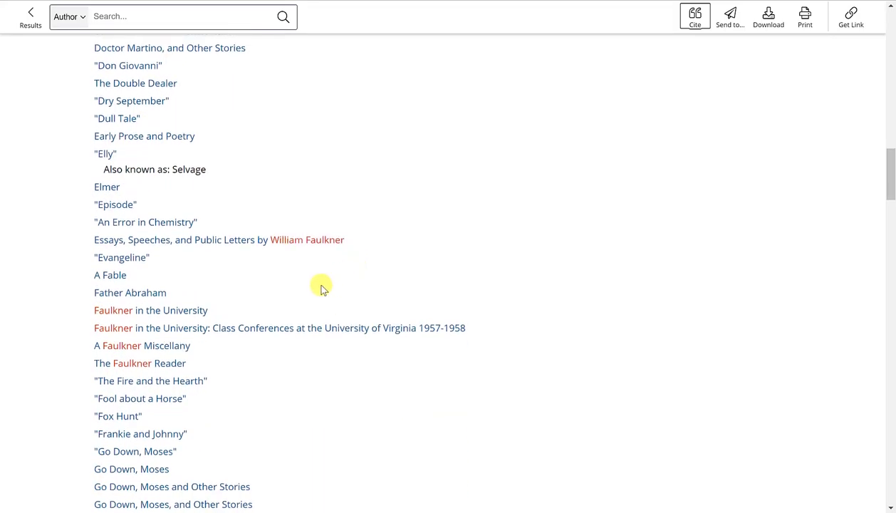
pyautogui.scroll(-1, 319, 288)
pyautogui.scroll(-1, 304, 299)
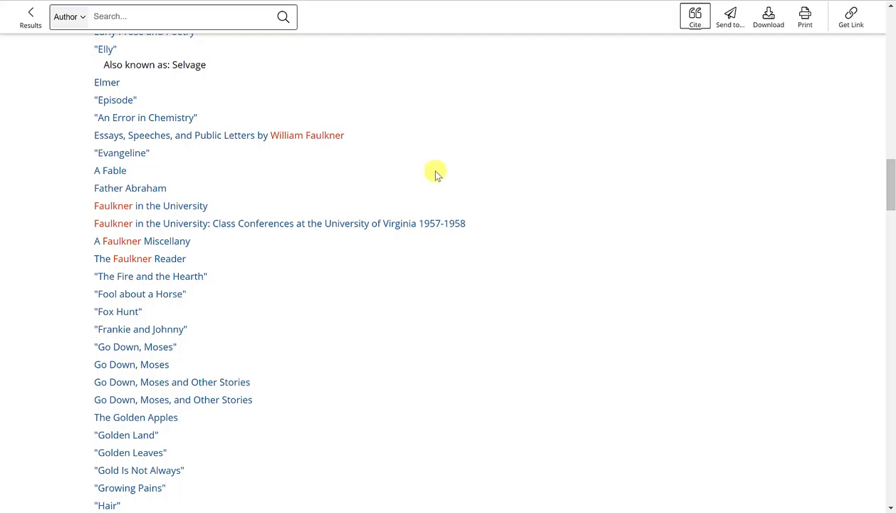
pyautogui.scroll(1, 436, 173)
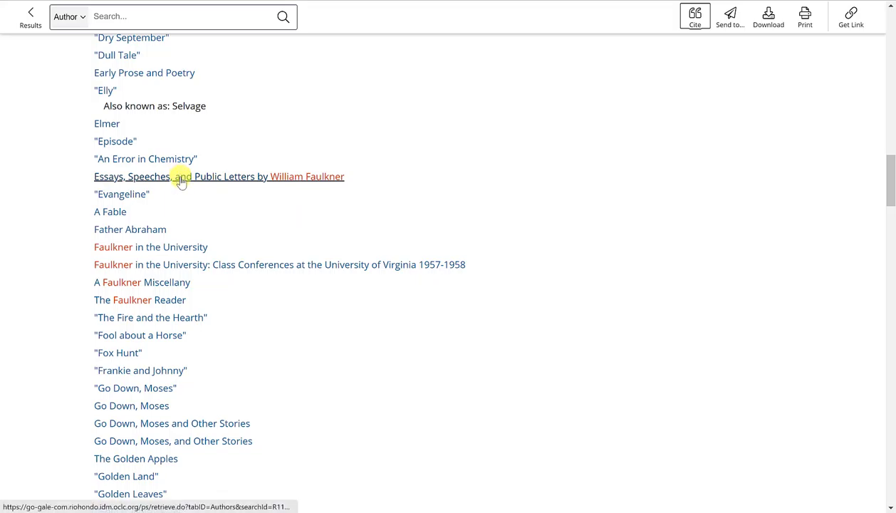
pyautogui.scroll(-1, 226, 219)
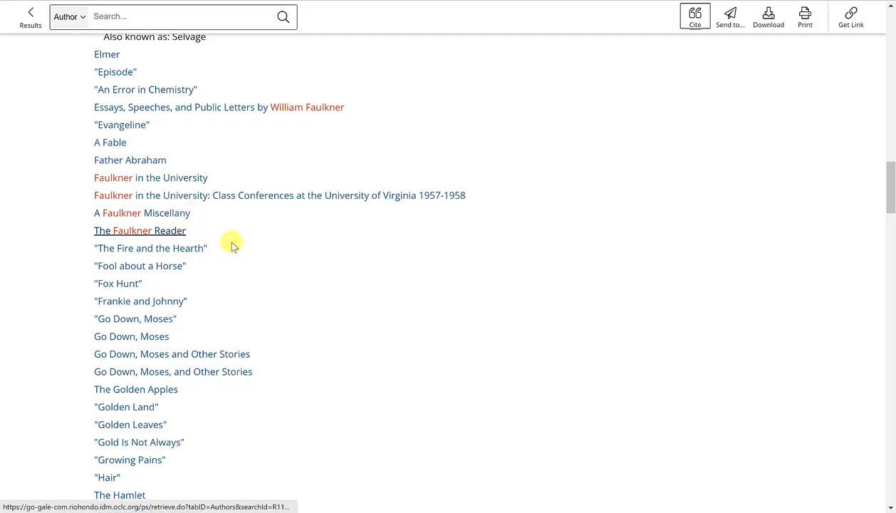
pyautogui.scroll(-4, 285, 265)
pyautogui.scroll(-4, 285, 265)
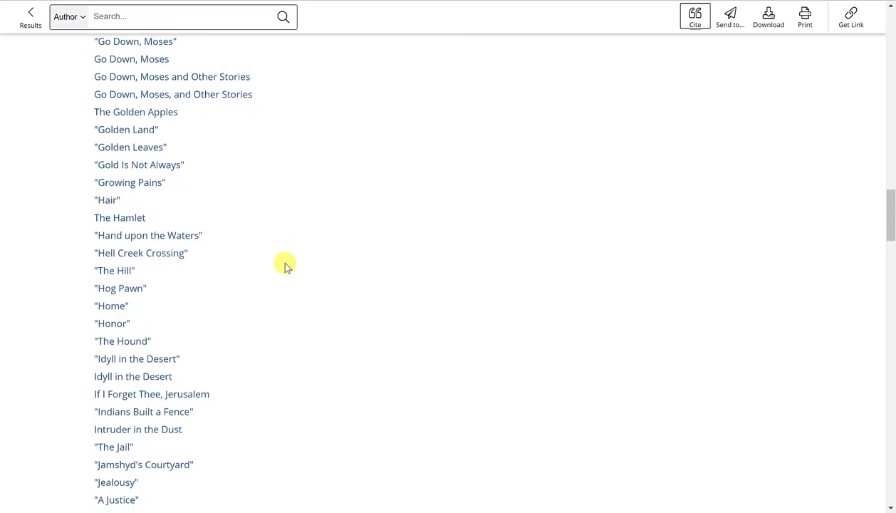
pyautogui.scroll(-5, 285, 265)
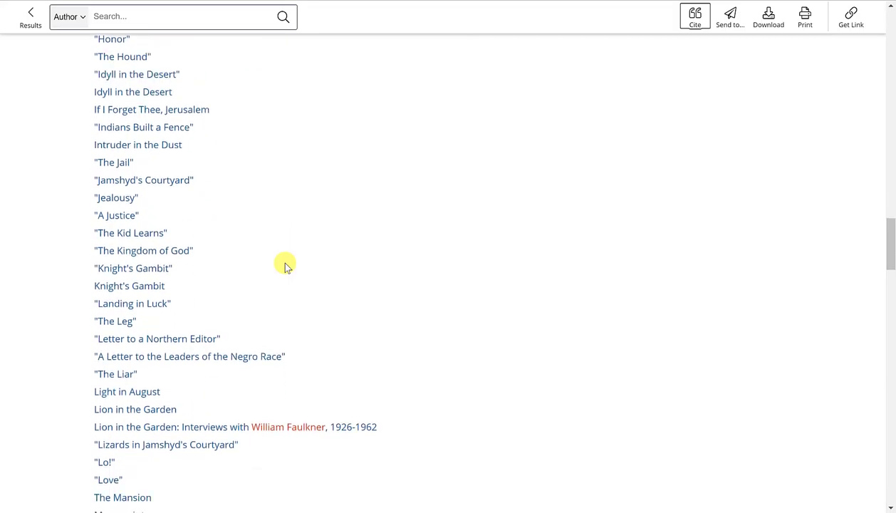
pyautogui.scroll(-5, 285, 265)
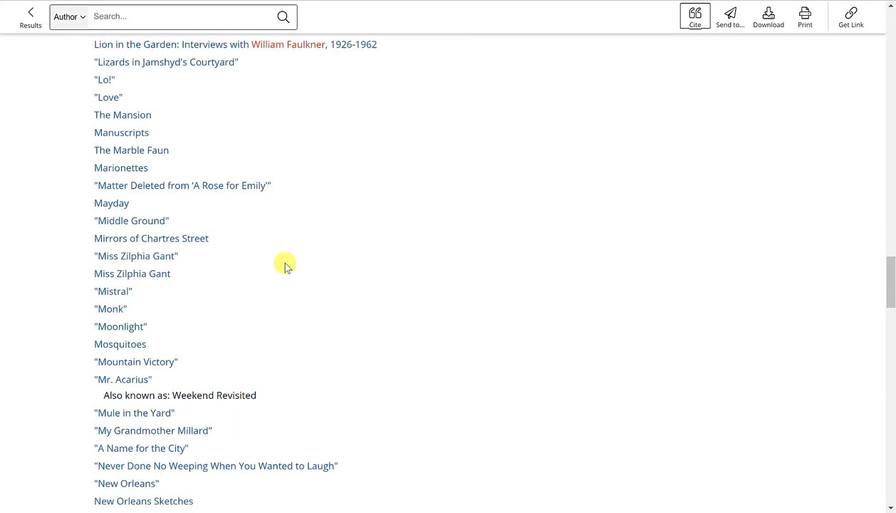
pyautogui.scroll(-4, 285, 265)
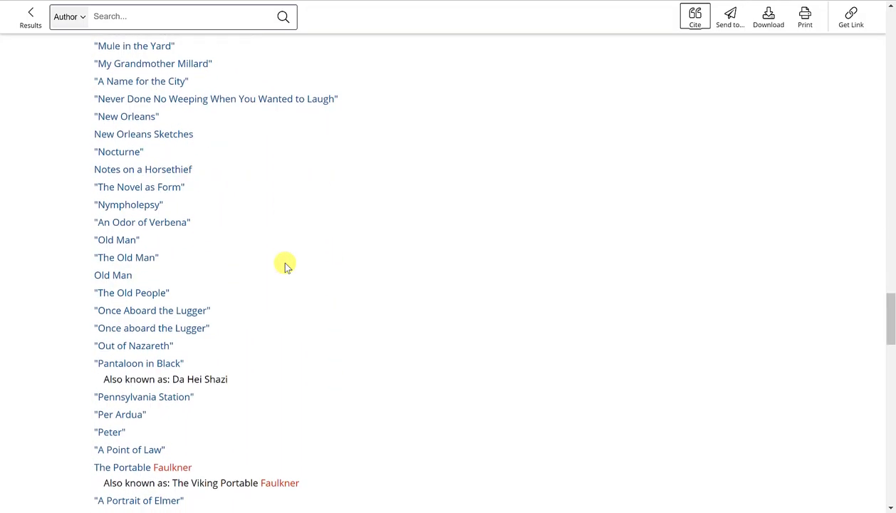
pyautogui.scroll(-9, 285, 266)
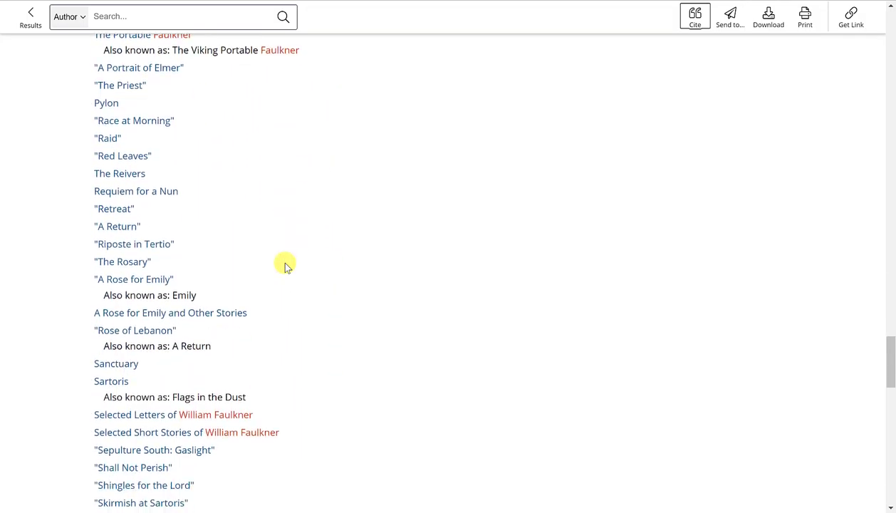
pyautogui.scroll(-11, 285, 266)
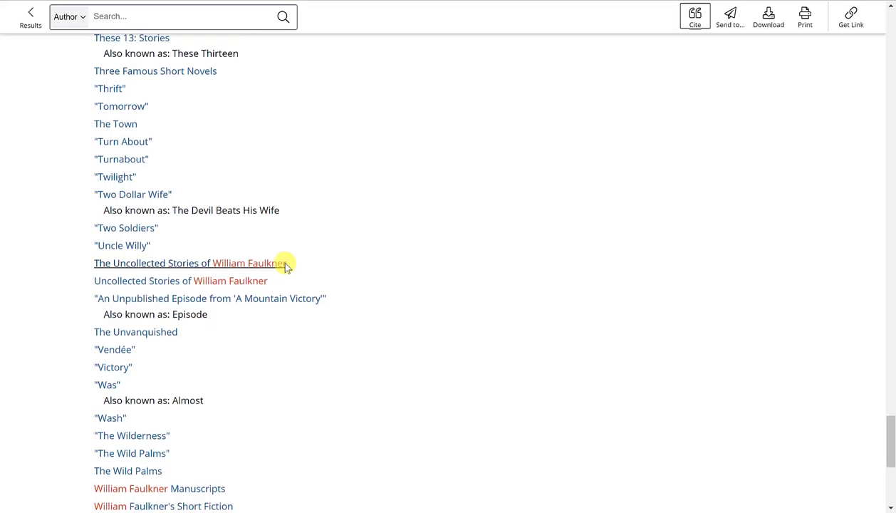
pyautogui.scroll(1, 285, 266)
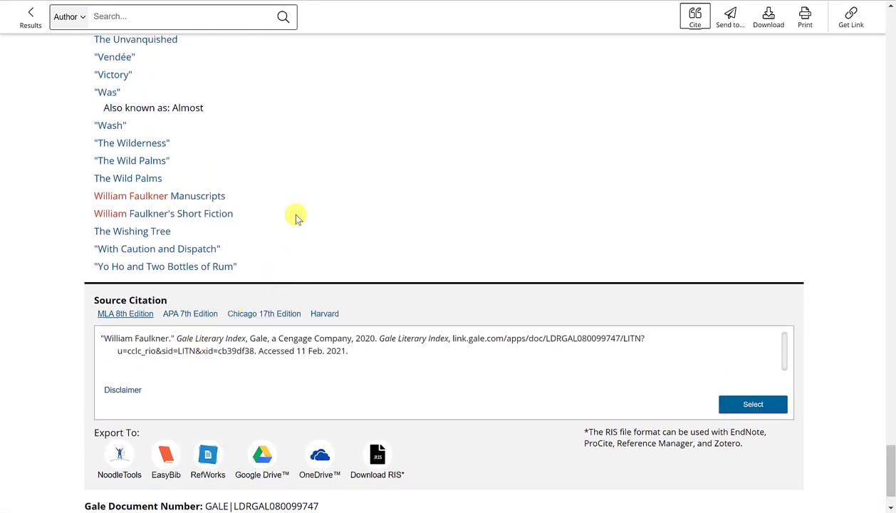
pyautogui.scroll(4, 297, 217)
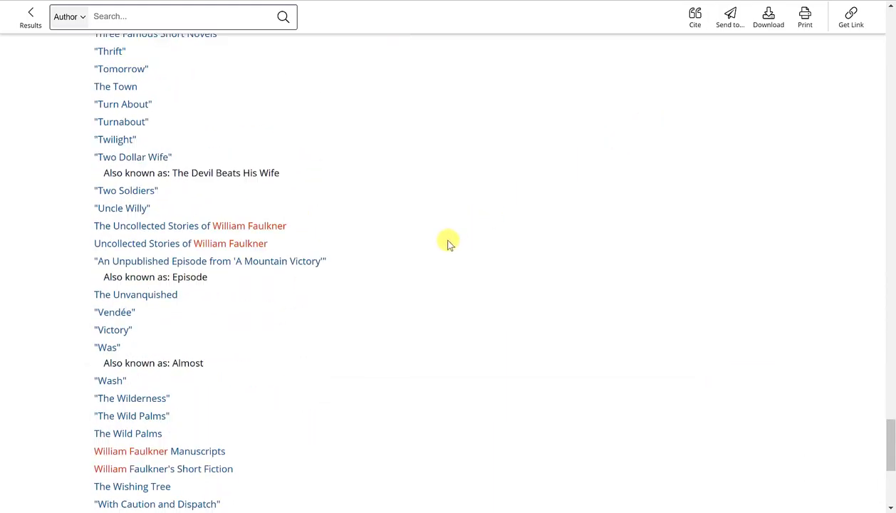
# Step: Scroll back up through the works list to Faulkner's name and About This Person details
pyautogui.scroll(-2, 356, 312)
pyautogui.scroll(5, 356, 311)
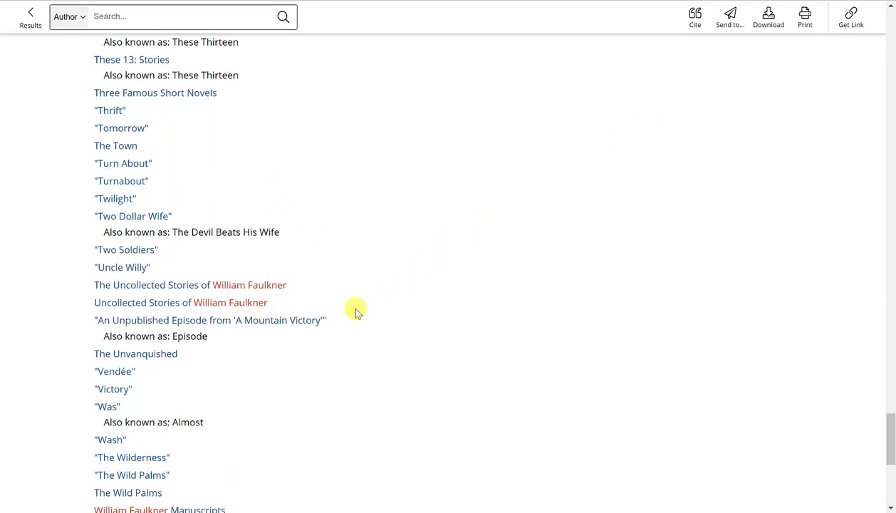
pyautogui.scroll(12, 356, 311)
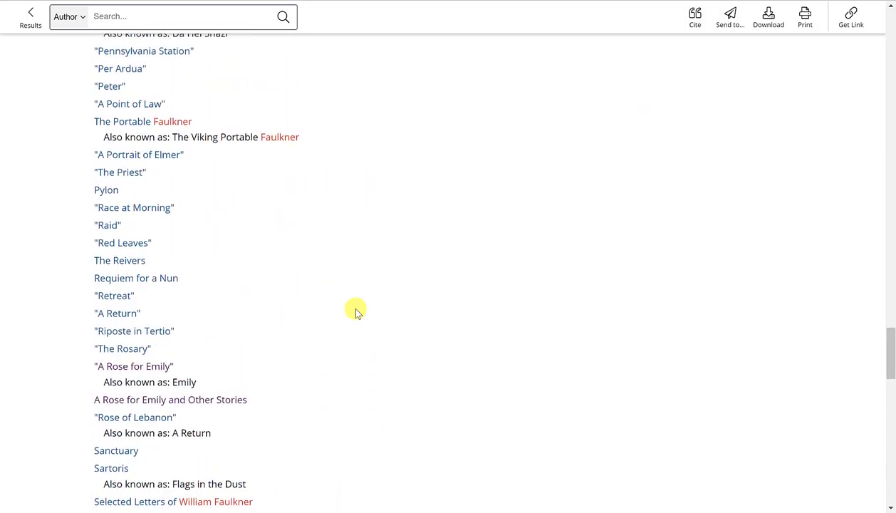
pyautogui.scroll(5, 356, 311)
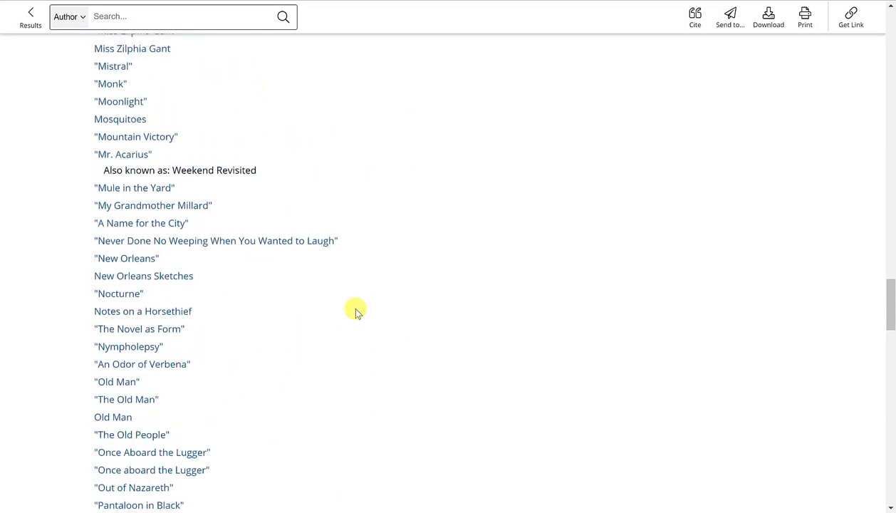
pyautogui.scroll(4, 357, 311)
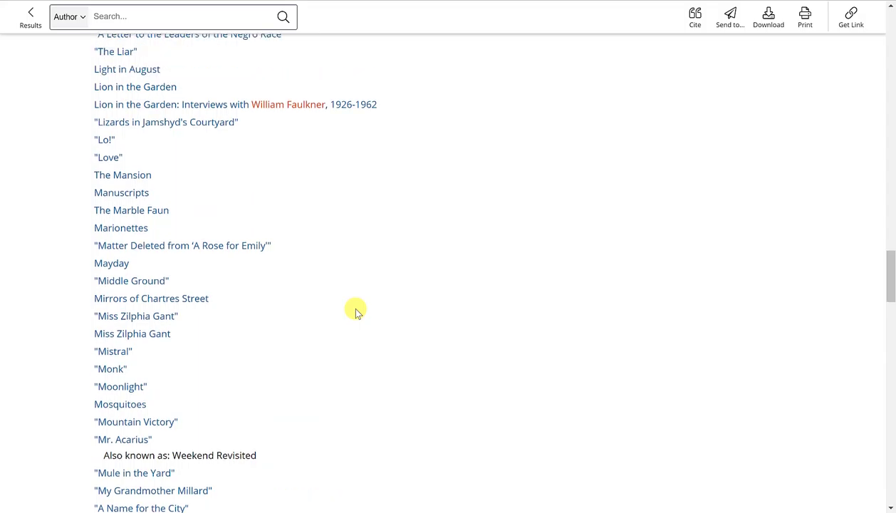
pyautogui.scroll(2, 357, 311)
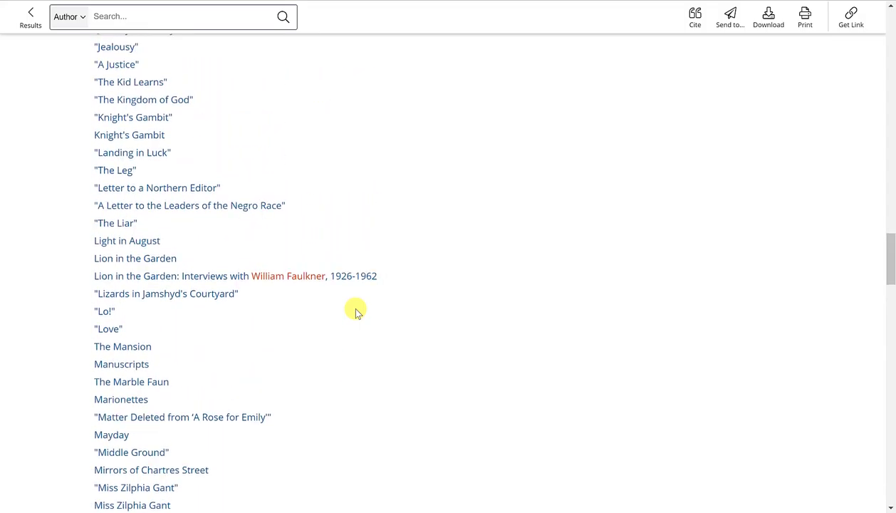
pyautogui.scroll(5, 426, 240)
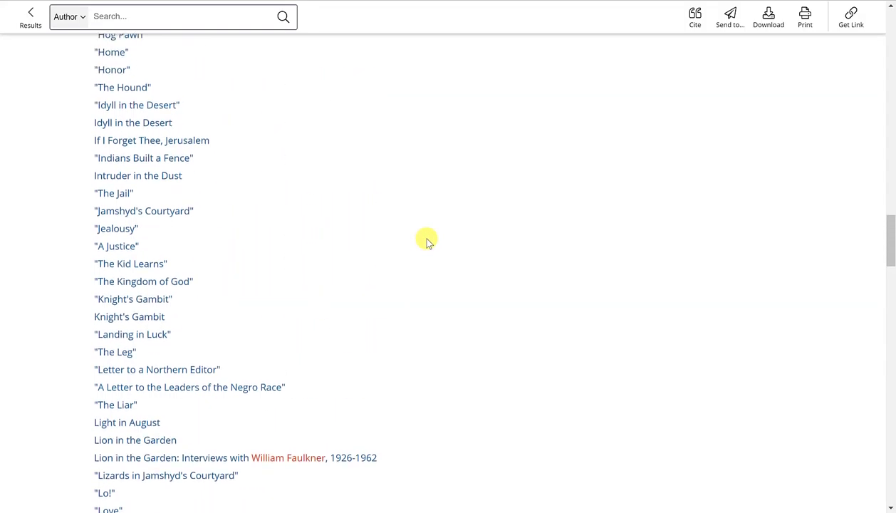
pyautogui.scroll(5, 426, 240)
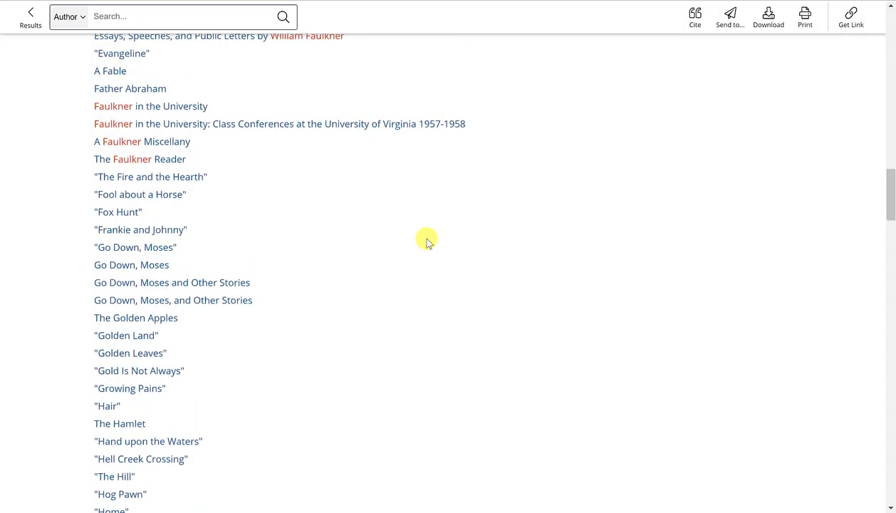
pyautogui.scroll(4, 426, 240)
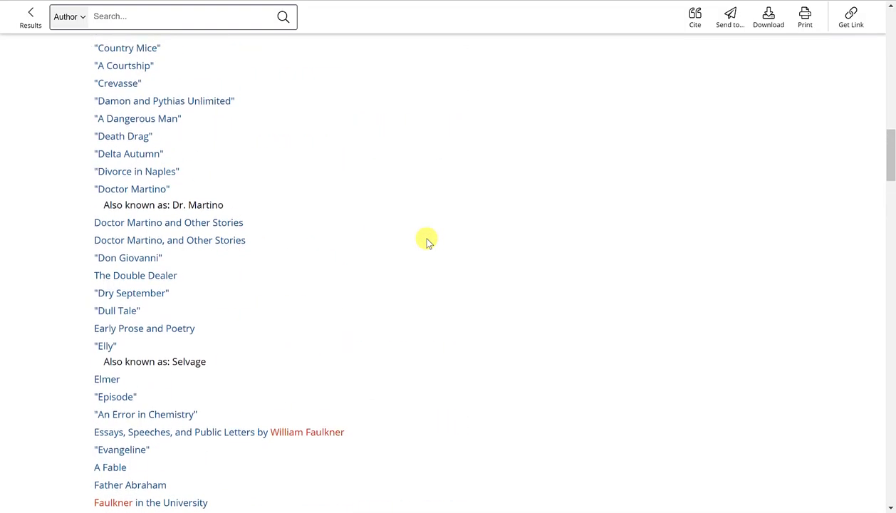
pyautogui.scroll(1, 426, 240)
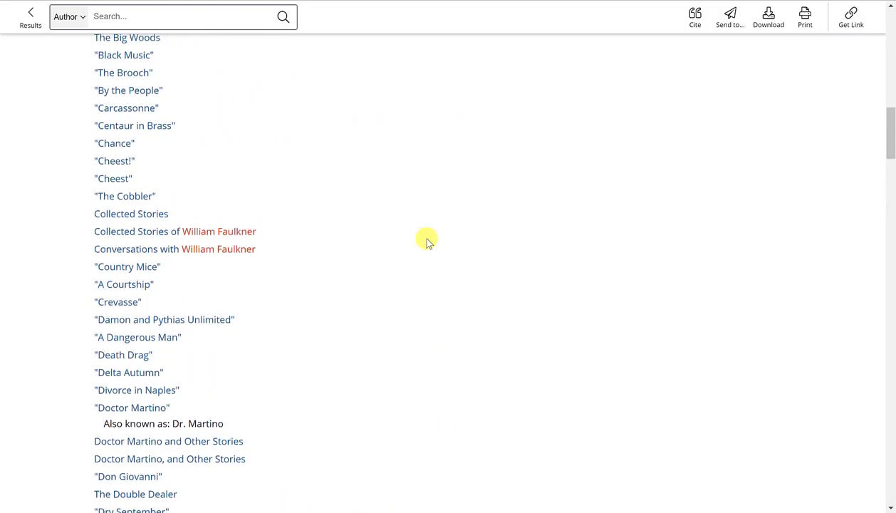
pyautogui.scroll(4, 426, 241)
pyautogui.scroll(4, 425, 241)
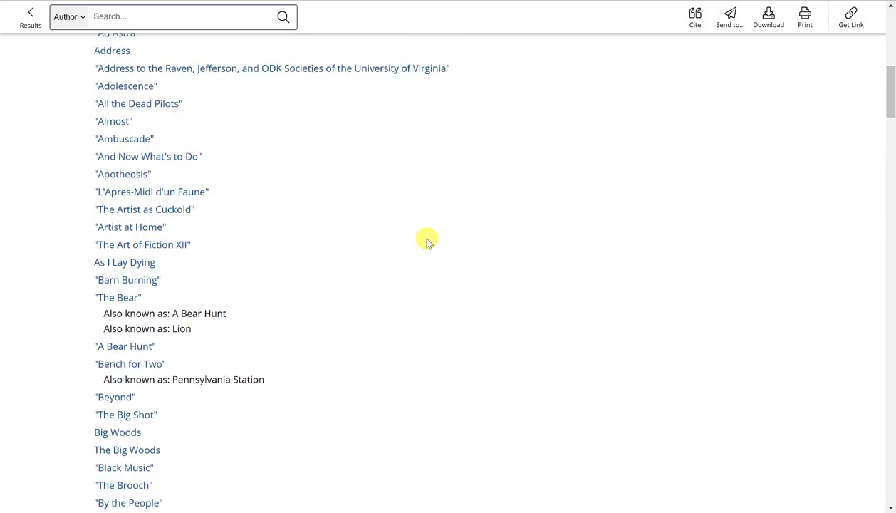
pyautogui.scroll(1, 426, 240)
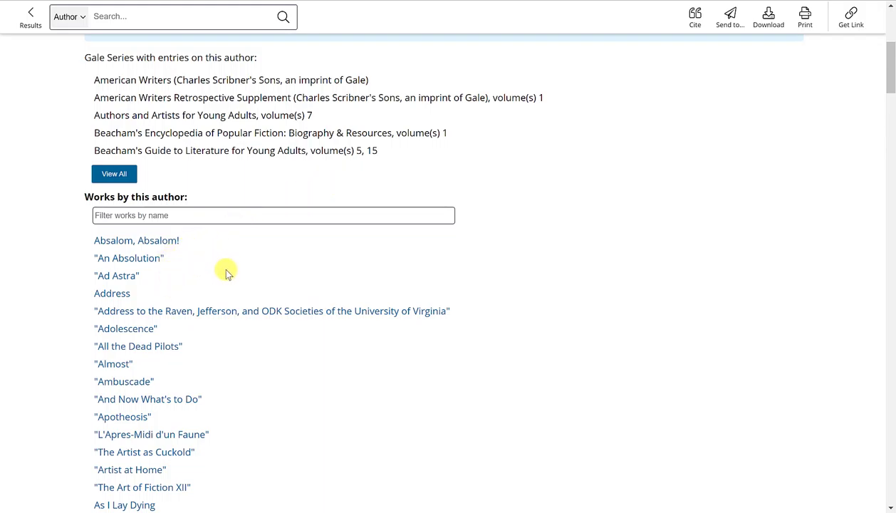
pyautogui.scroll(-2, 226, 271)
pyautogui.scroll(2, 227, 271)
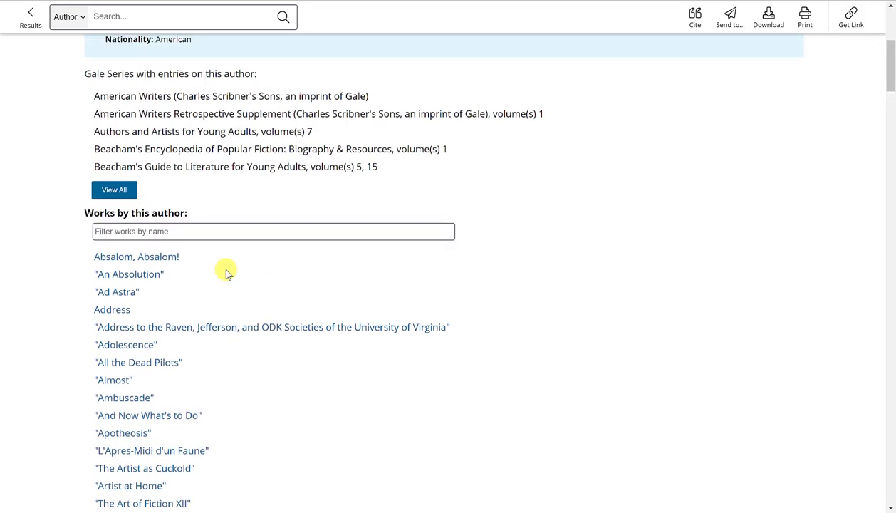
pyautogui.scroll(3, 317, 192)
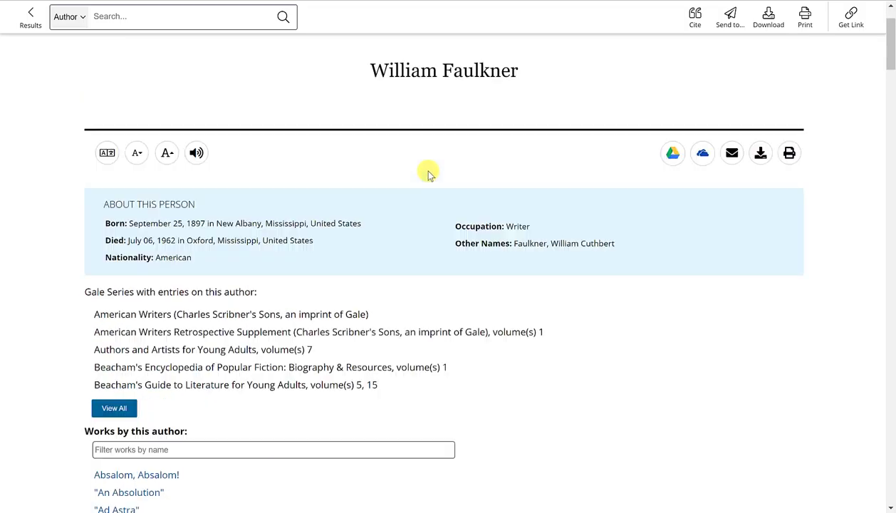
pyautogui.scroll(-5, 430, 173)
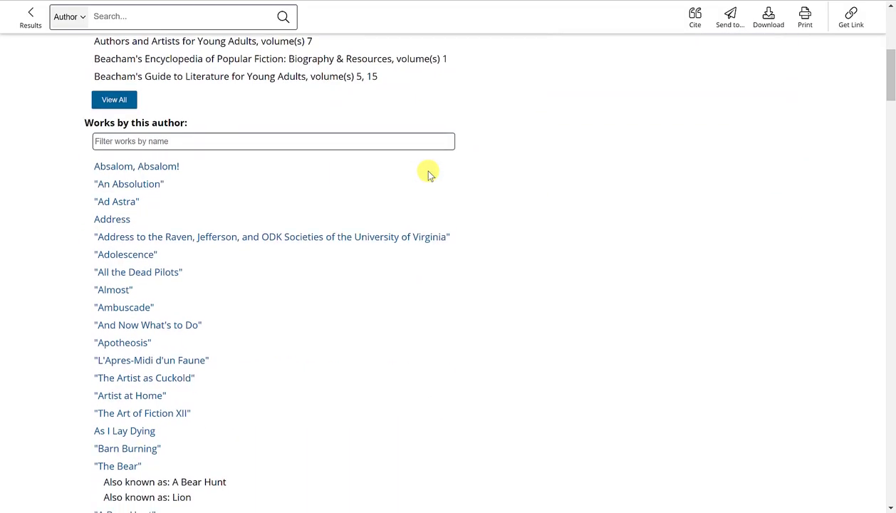
pyautogui.scroll(-3, 429, 174)
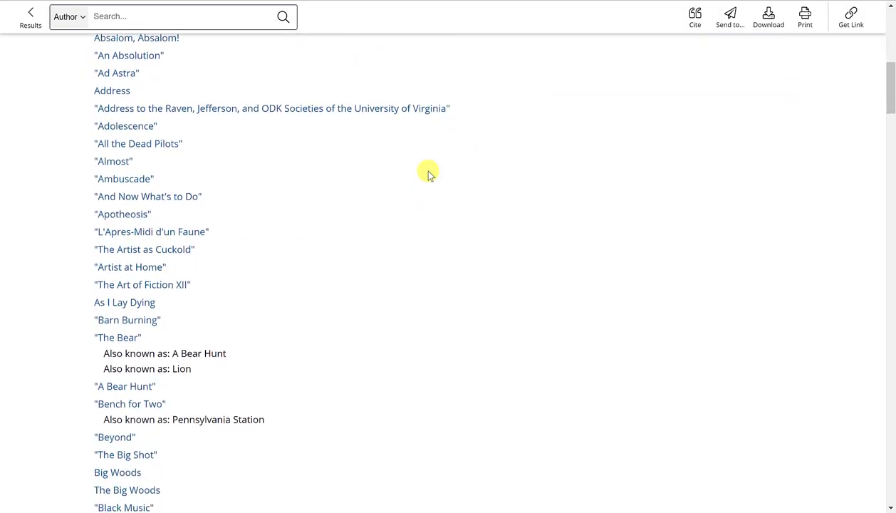
pyautogui.scroll(-2, 430, 174)
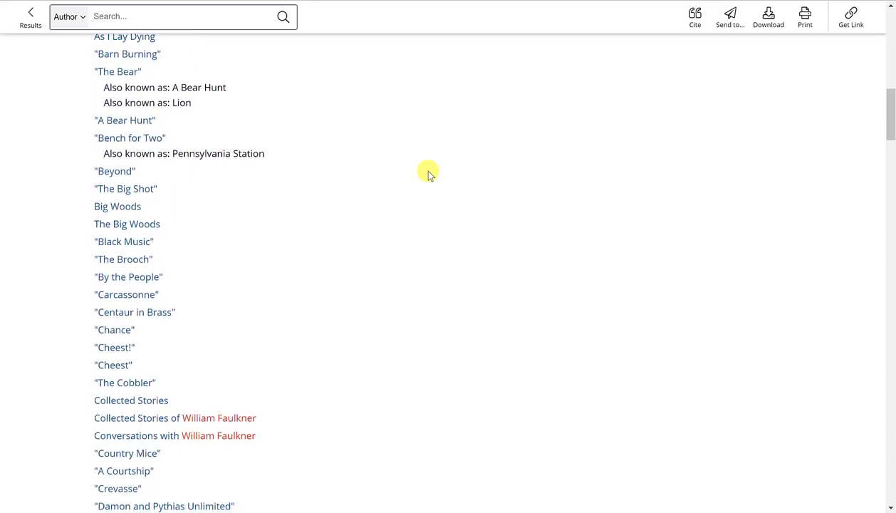
pyautogui.scroll(-5, 429, 174)
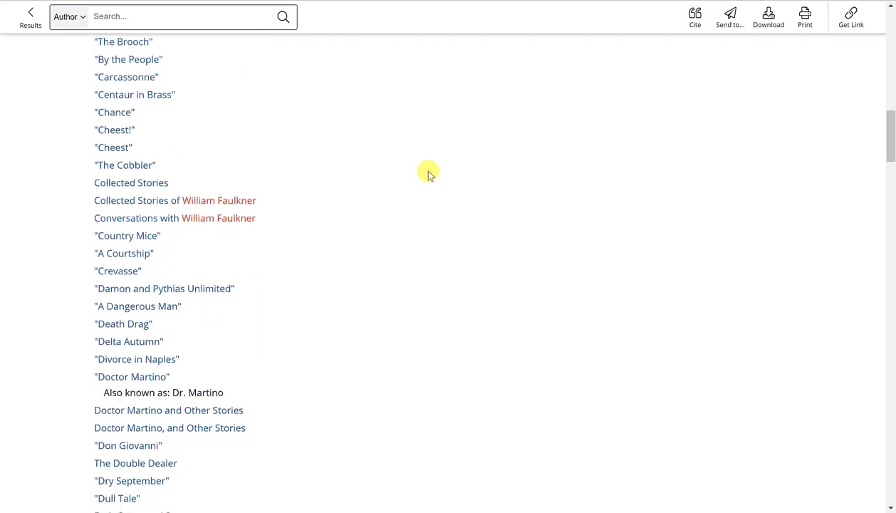
pyautogui.scroll(4, 429, 173)
pyautogui.scroll(10, 430, 174)
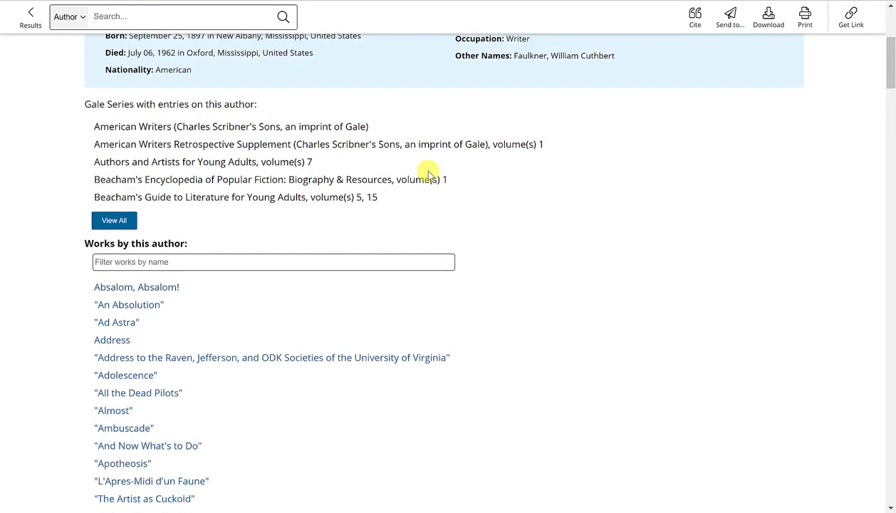